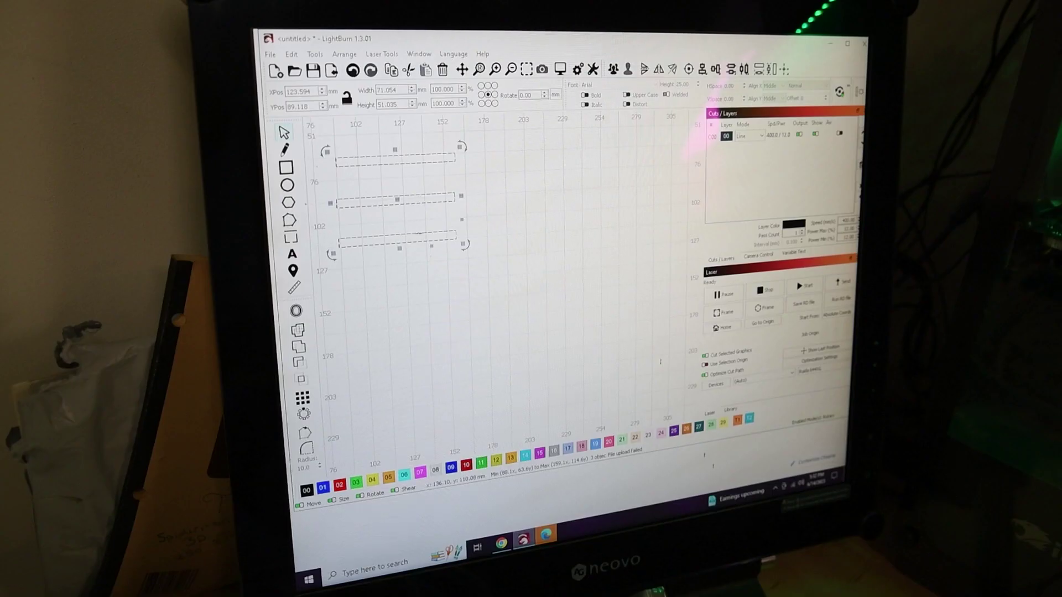
Check the dimensions of the three long narrow rectangles one after another, from the lowest to the uppermost
click(412, 236)
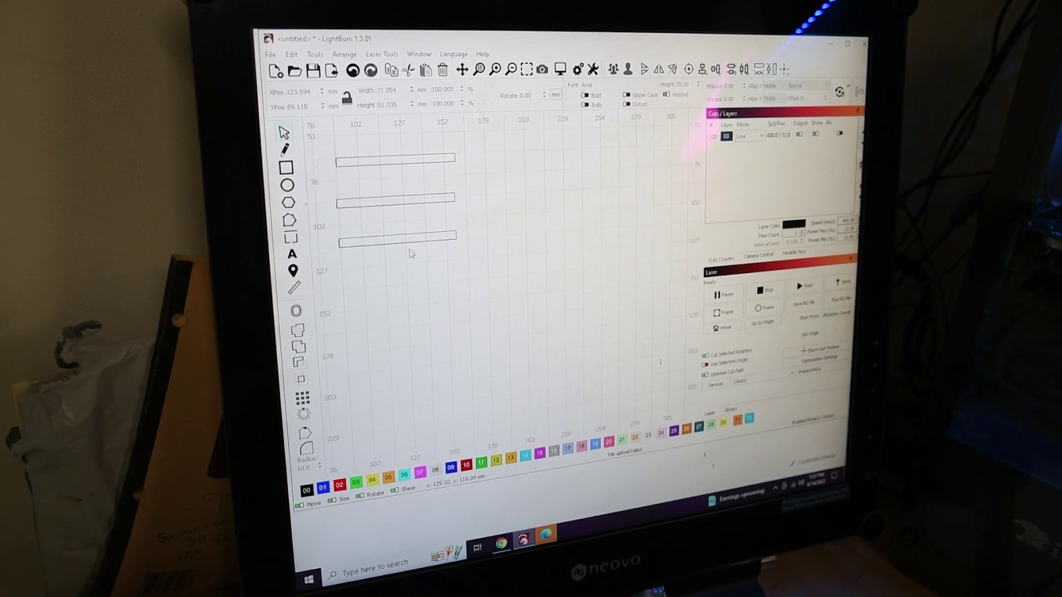
click(412, 236)
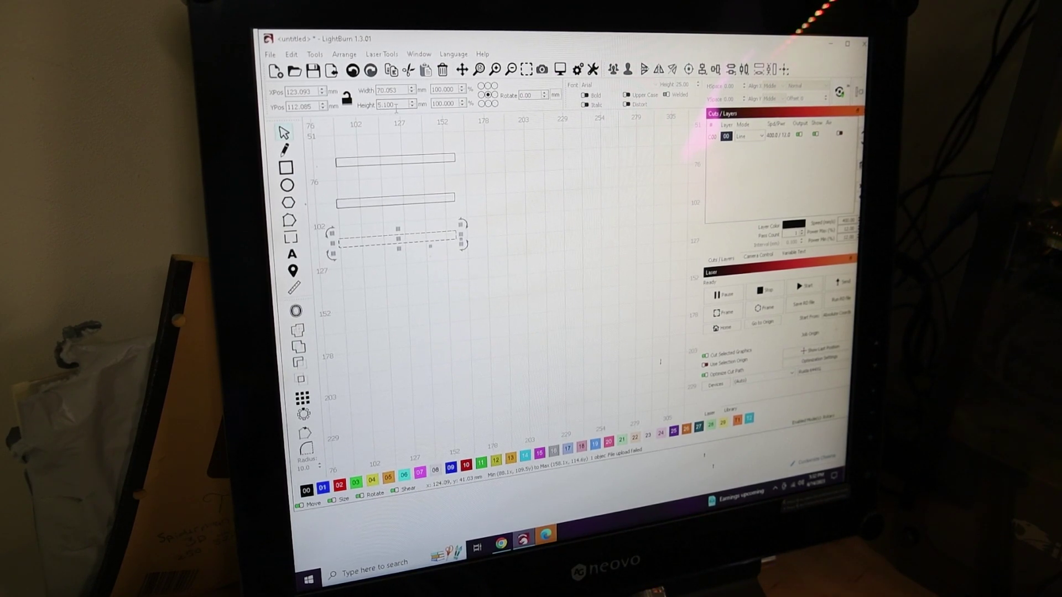
click(396, 203)
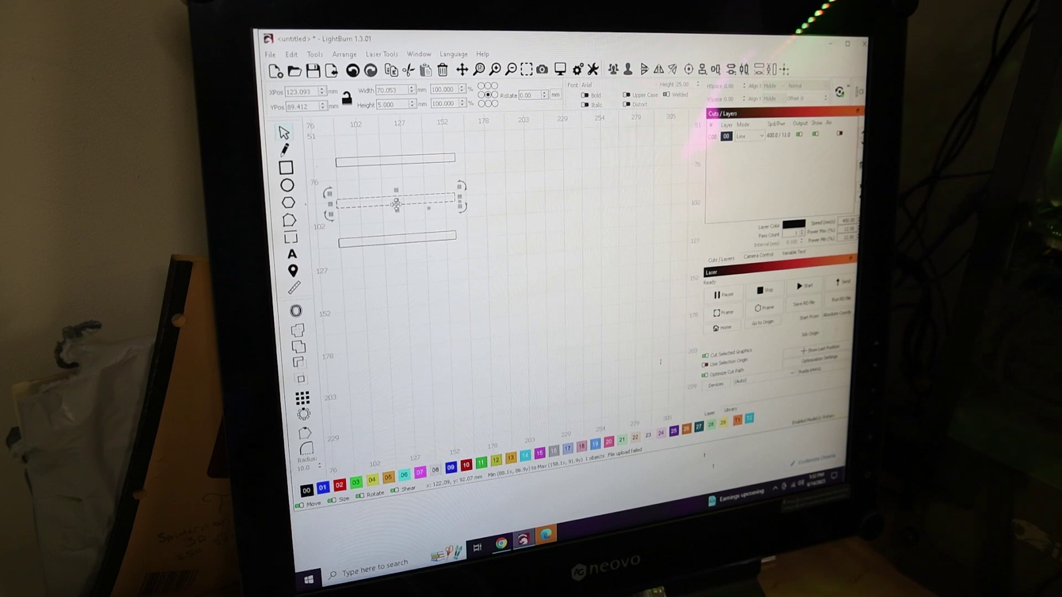
click(409, 164)
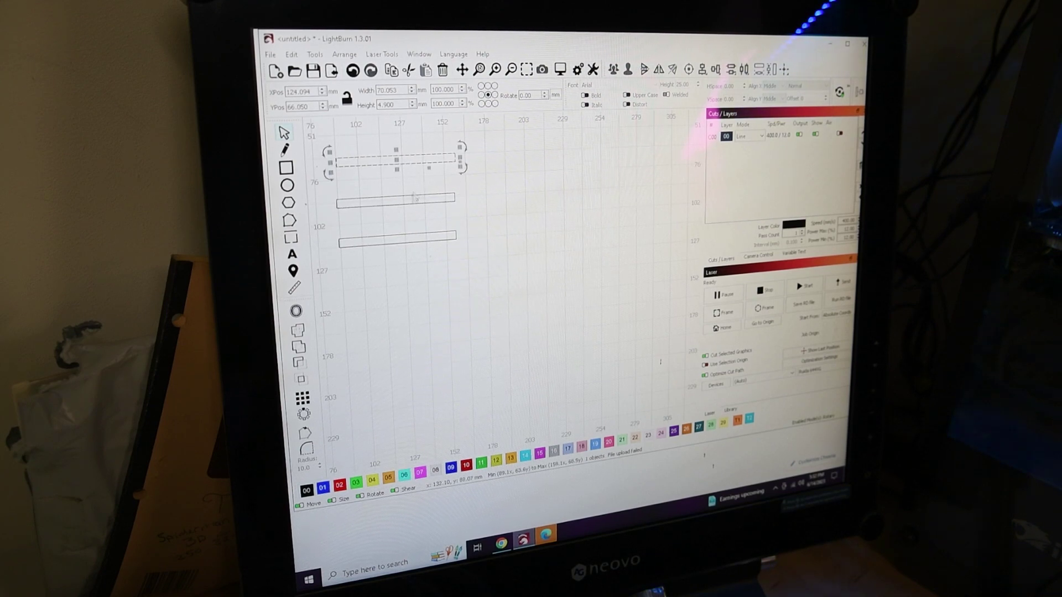
scroll(426, 190, down, 4)
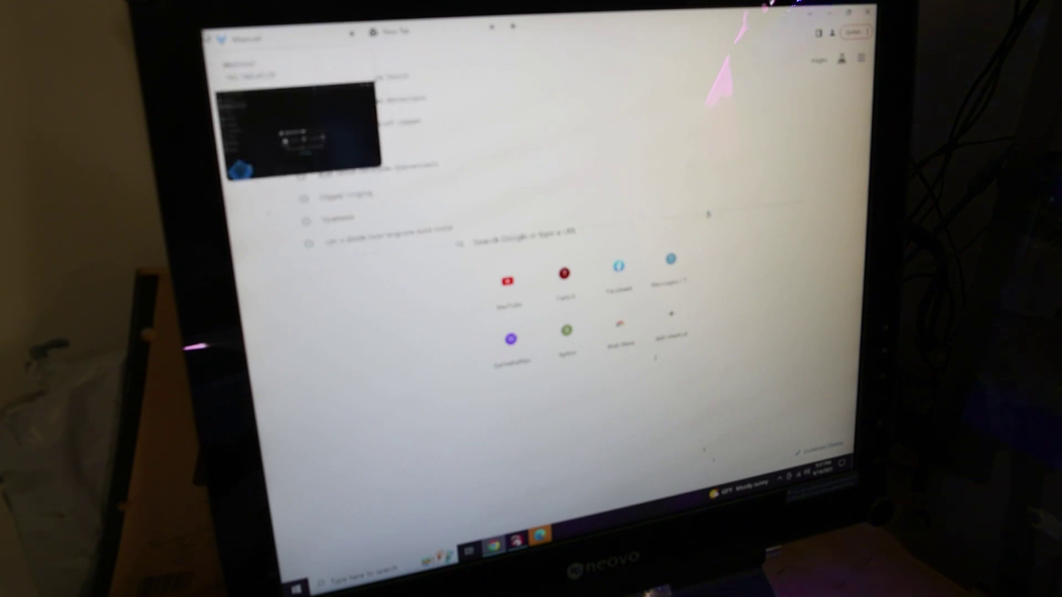
Search Google images for "guitar vector" and bring the solid black electric guitar silhouette into LightBurn
text(guitar ce)
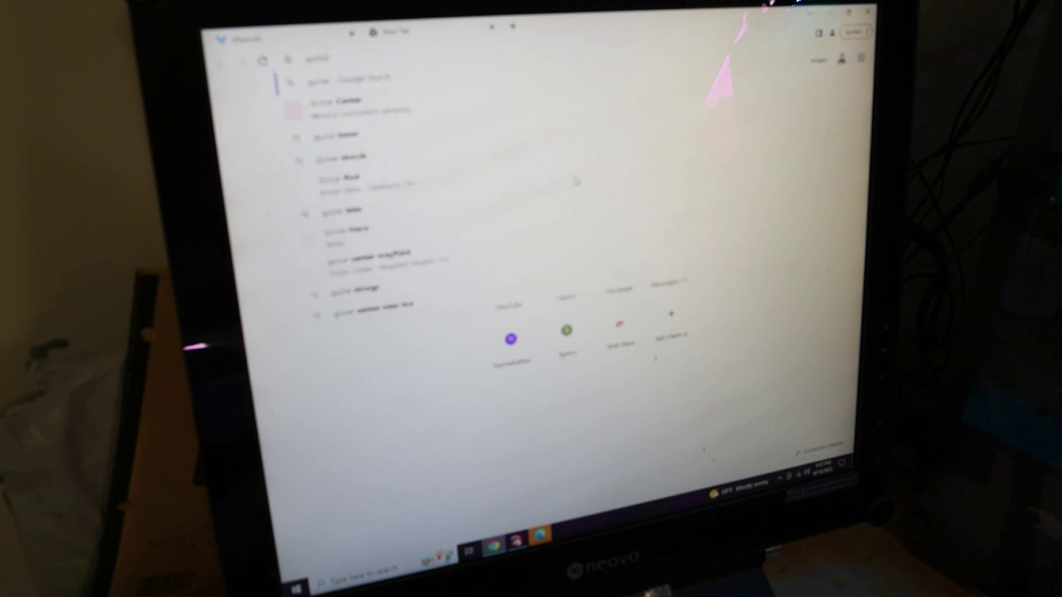
text(ctor)
key(Return)
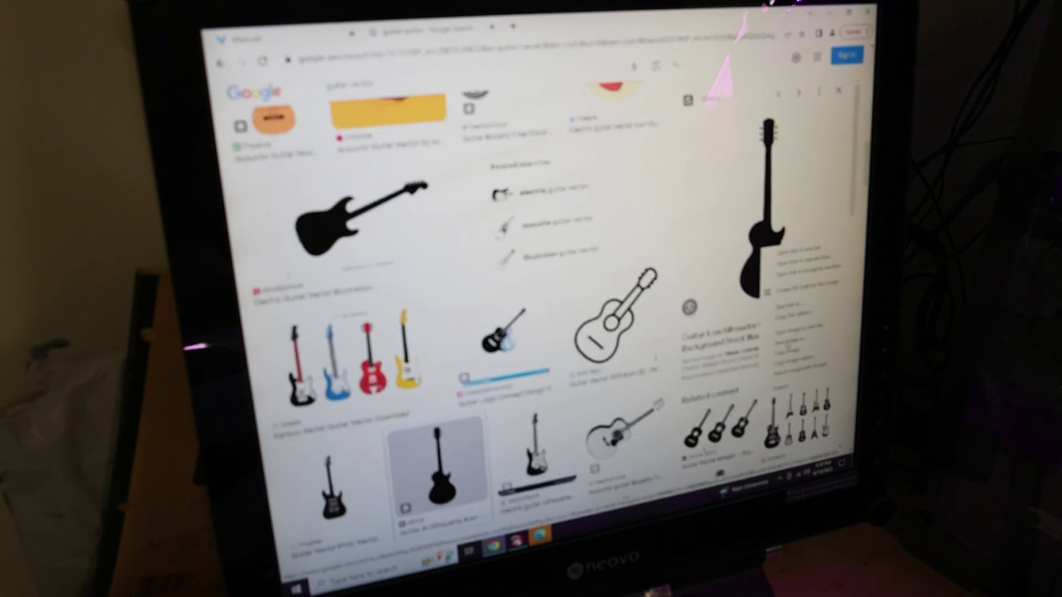
key(Escape)
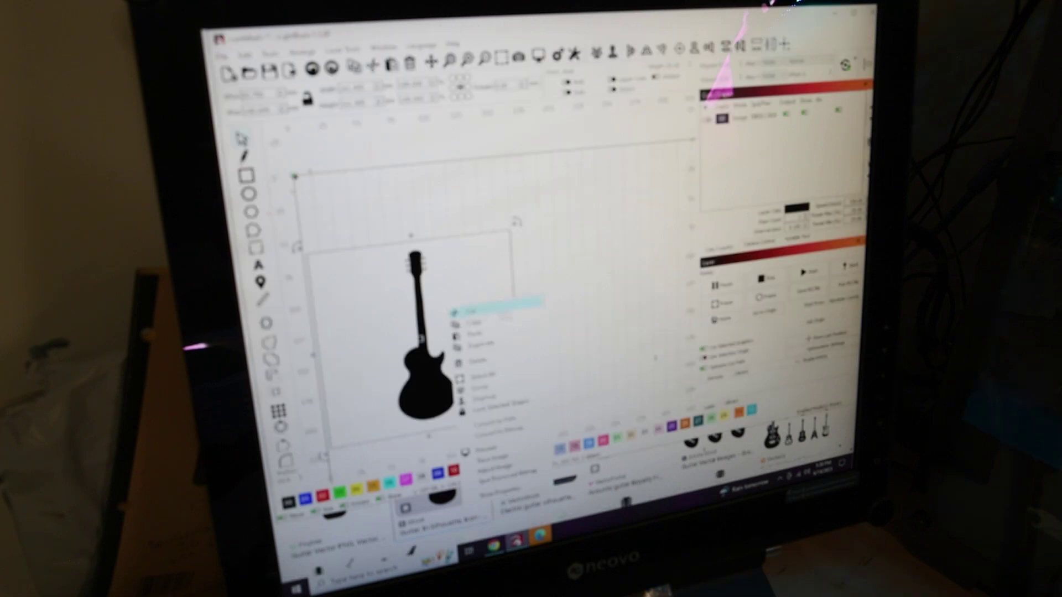
Trace the imported guitar silhouette into a vector outline with Trace Image, using the existing trace settings
key(Escape)
right_click(601, 285)
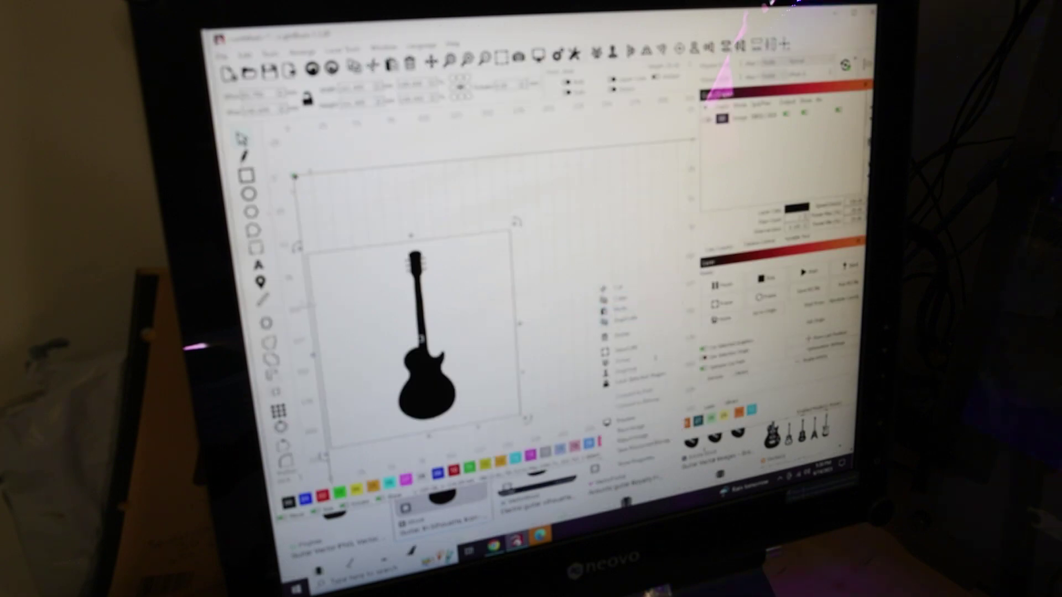
key(Escape)
right_click(464, 315)
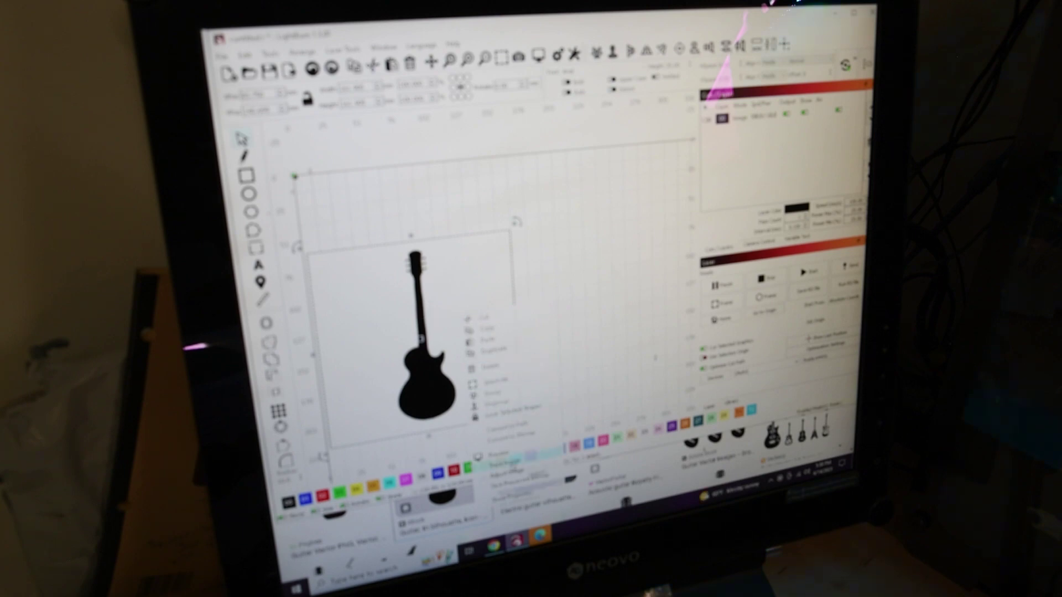
click(506, 464)
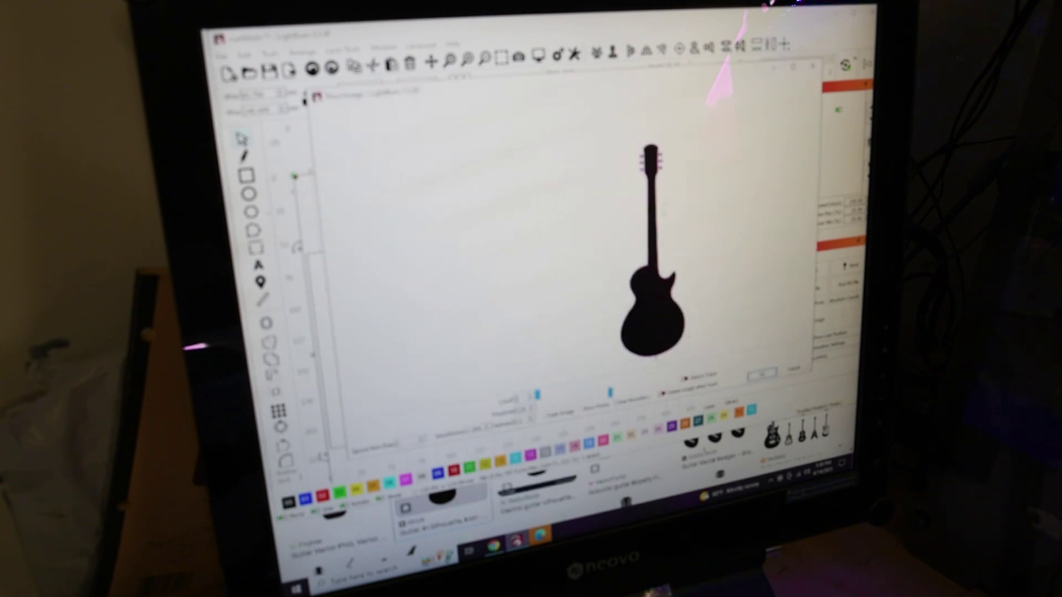
scroll(581, 170, up, 5)
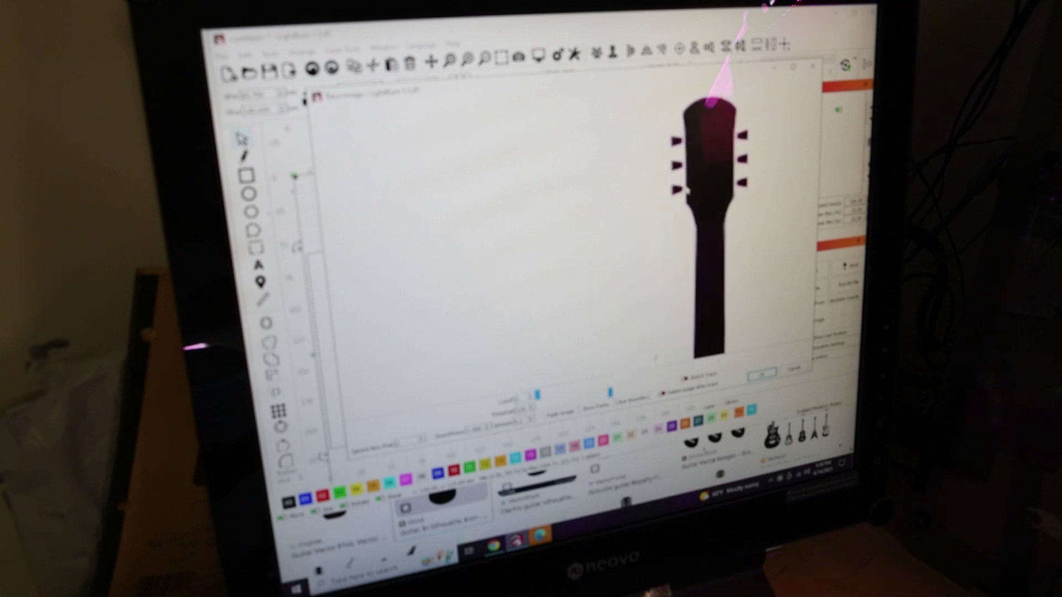
scroll(687, 190, down, 3)
click(762, 374)
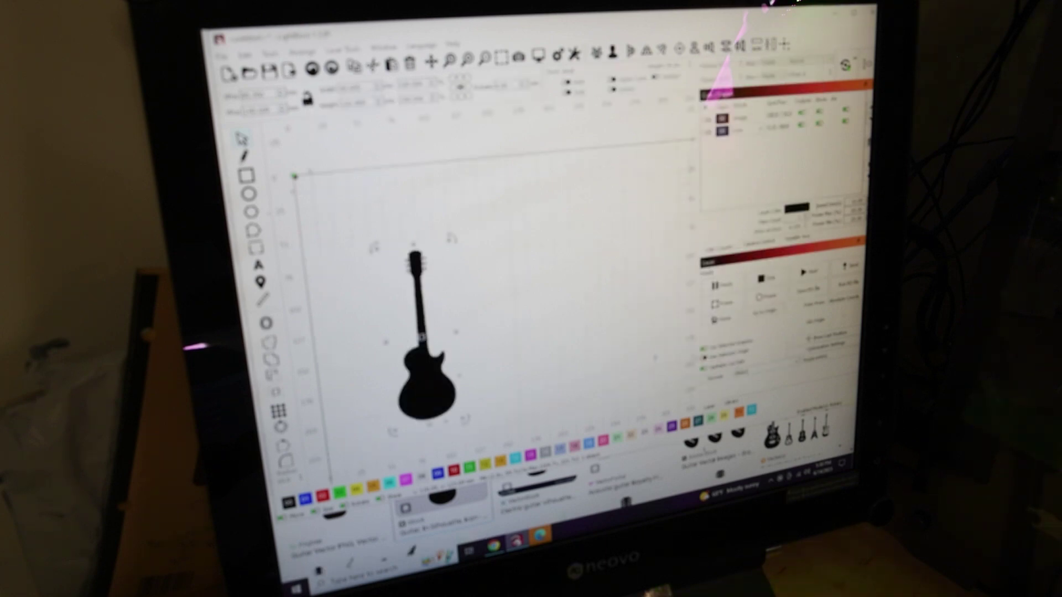
Move the guitar image away from its traced outline and delete the image, keeping only the outline
drag(382, 331, 636, 327)
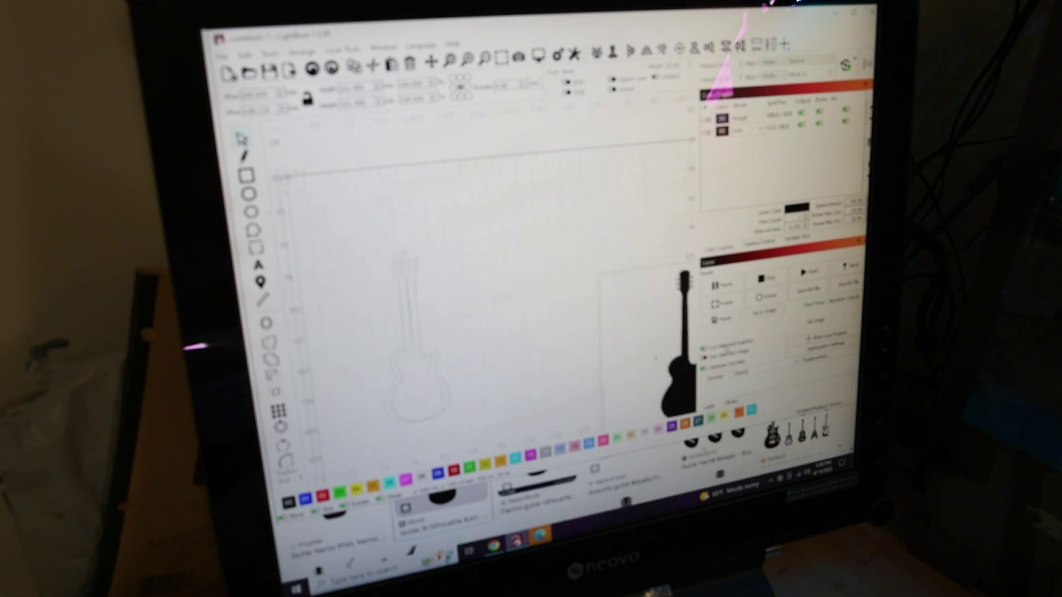
key(Delete)
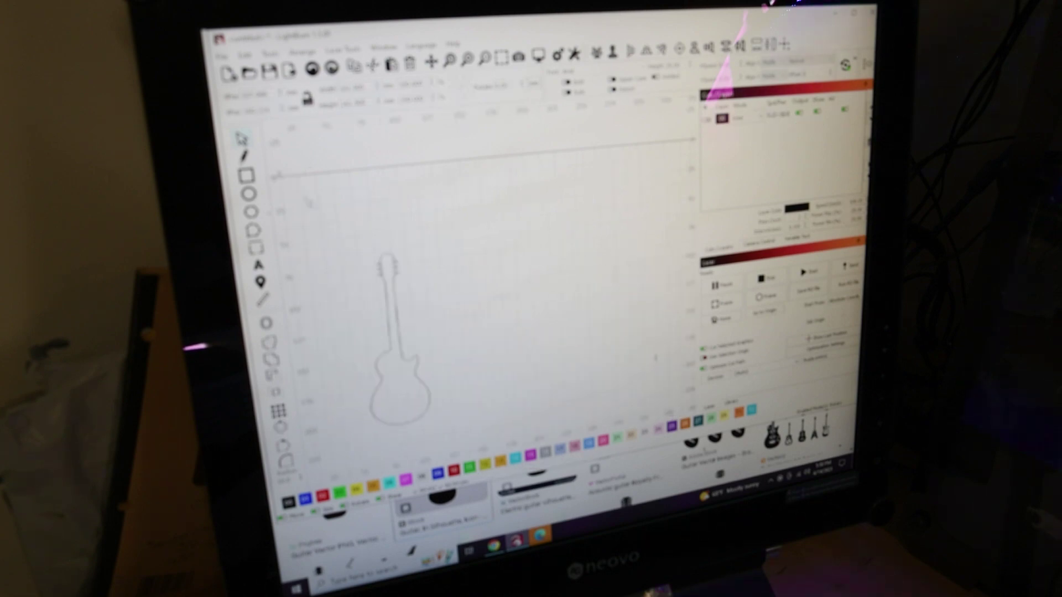
scroll(655, 358, up, 2)
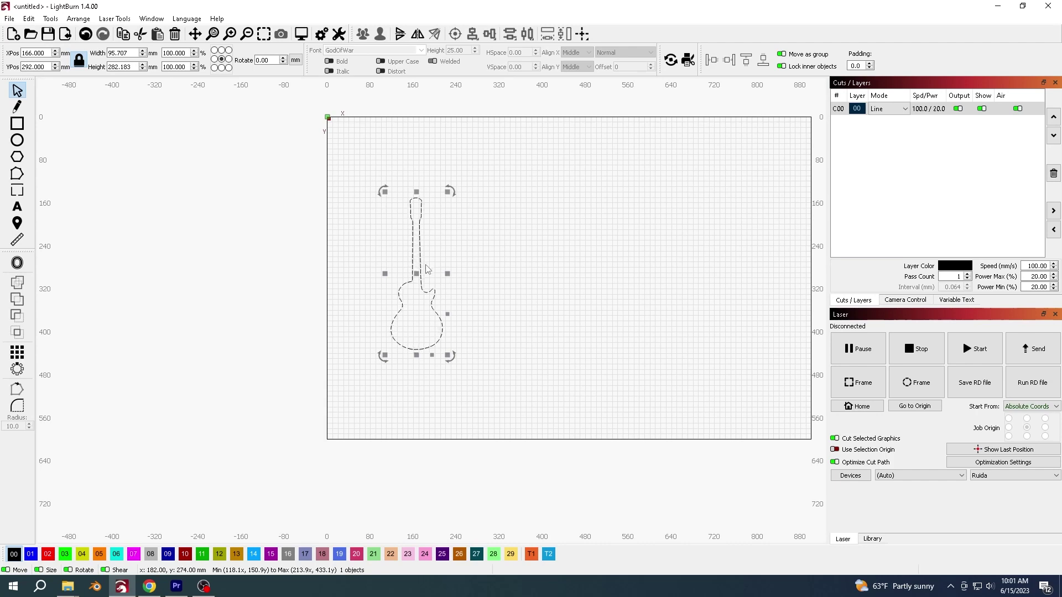
Rotate the guitar outline 90° clockwise and enlarge it to about 682 × 231 mm within the work area
drag(416, 275, 456, 274)
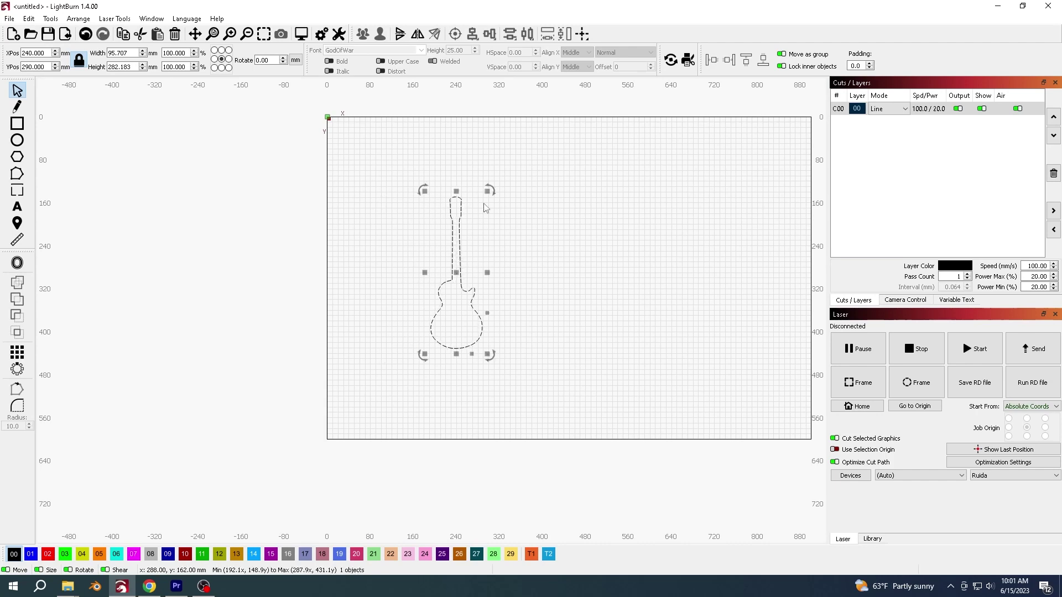
drag(491, 190, 534, 309)
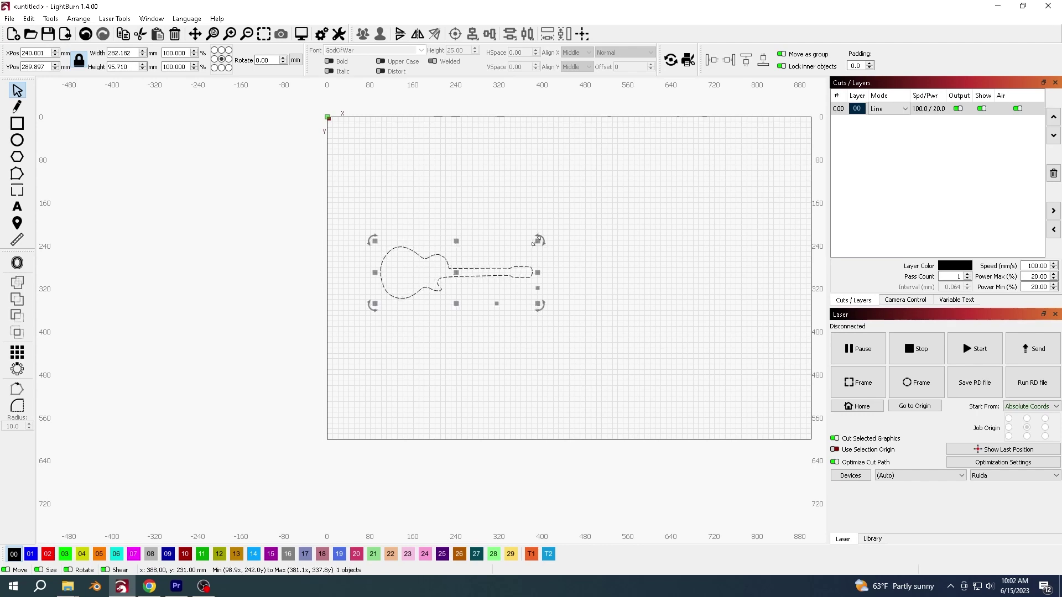
drag(544, 237, 752, 190)
drag(572, 236, 582, 274)
click(481, 363)
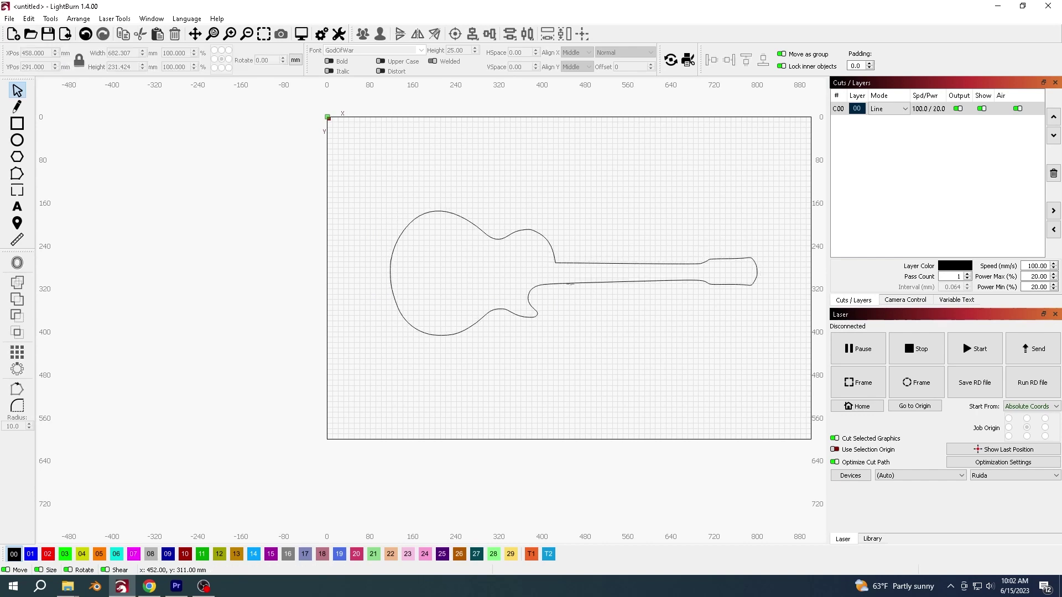
Offset the guitar outline outward by 4.9 mm with round corners and Optimize / Simplify results enabled
click(540, 283)
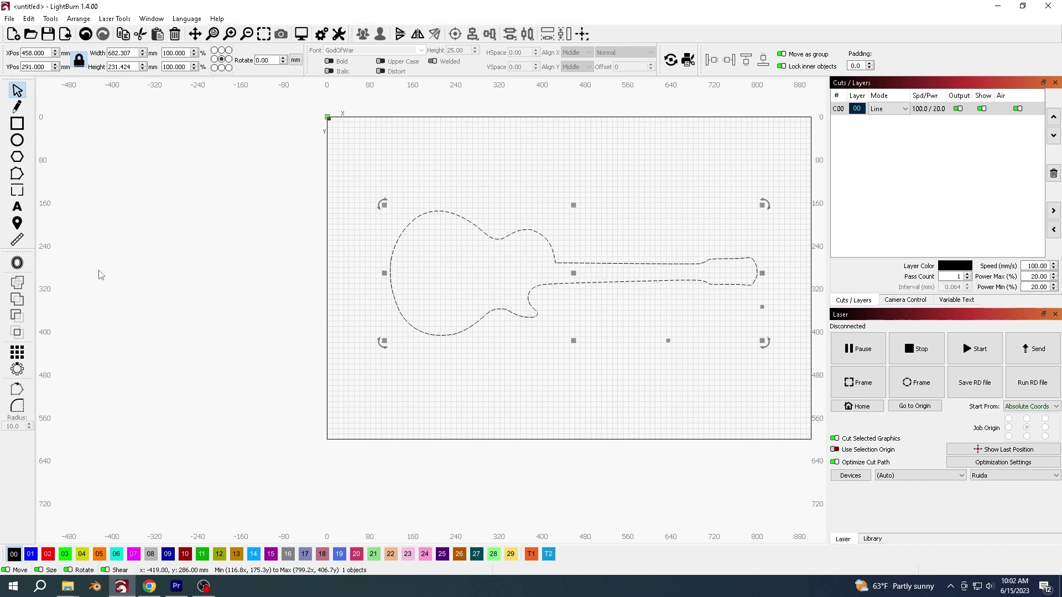
click(17, 264)
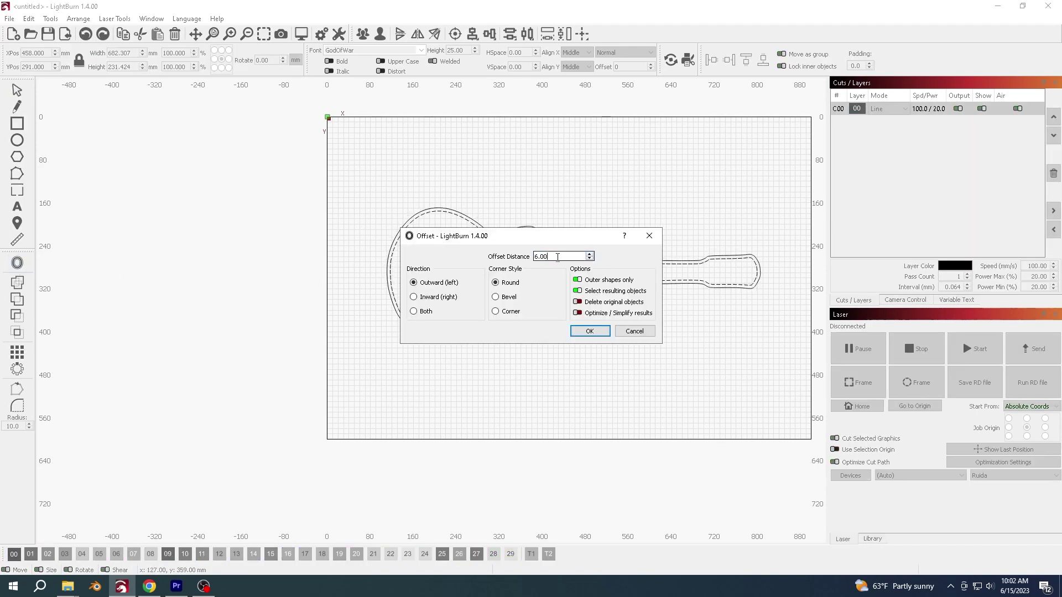
drag(558, 256, 511, 260)
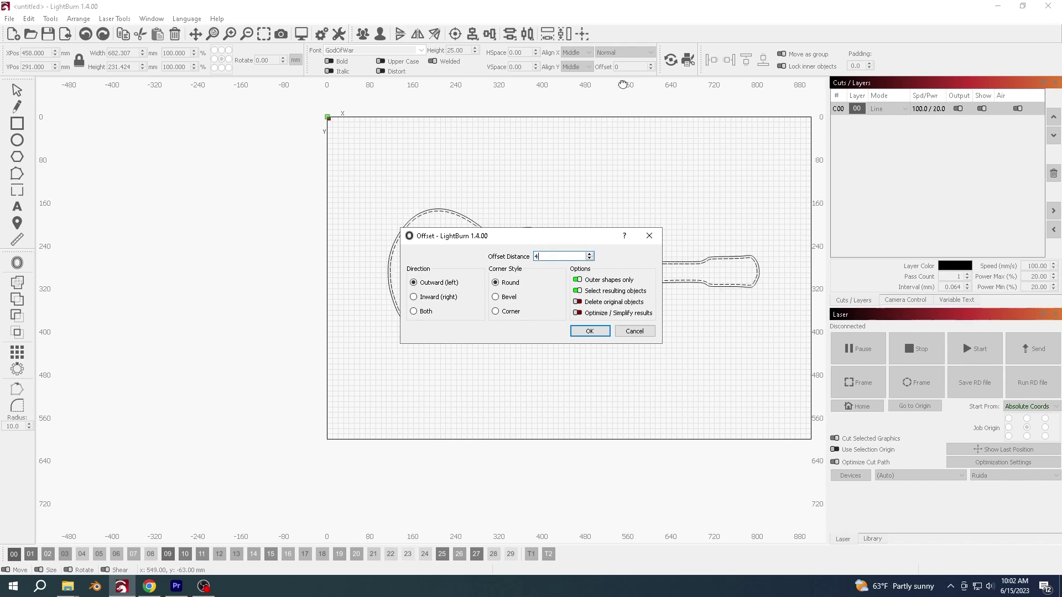
text(4.9)
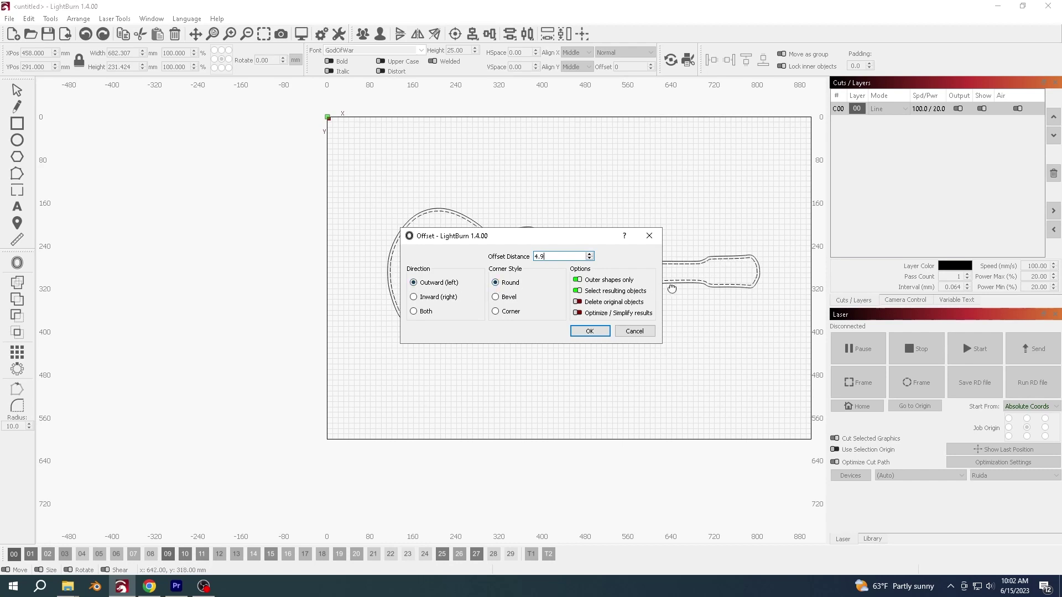
click(578, 313)
click(589, 331)
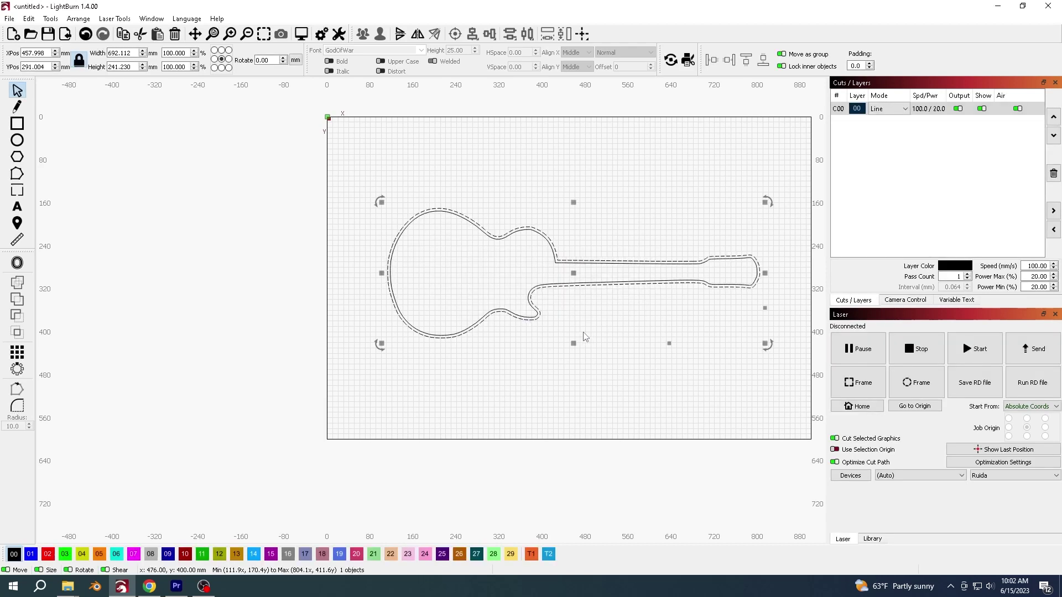
Offset the outer guitar outline outward by another 15 mm with round corners, keeping the original shapes
scroll(595, 275, up, 3)
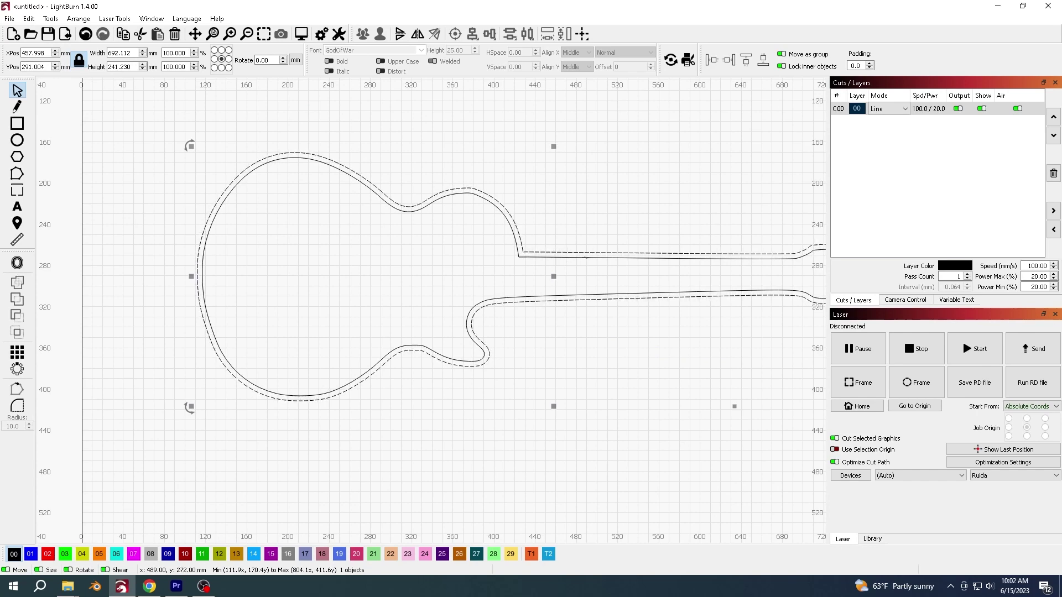
scroll(586, 256, down, 5)
scroll(561, 258, up, 4)
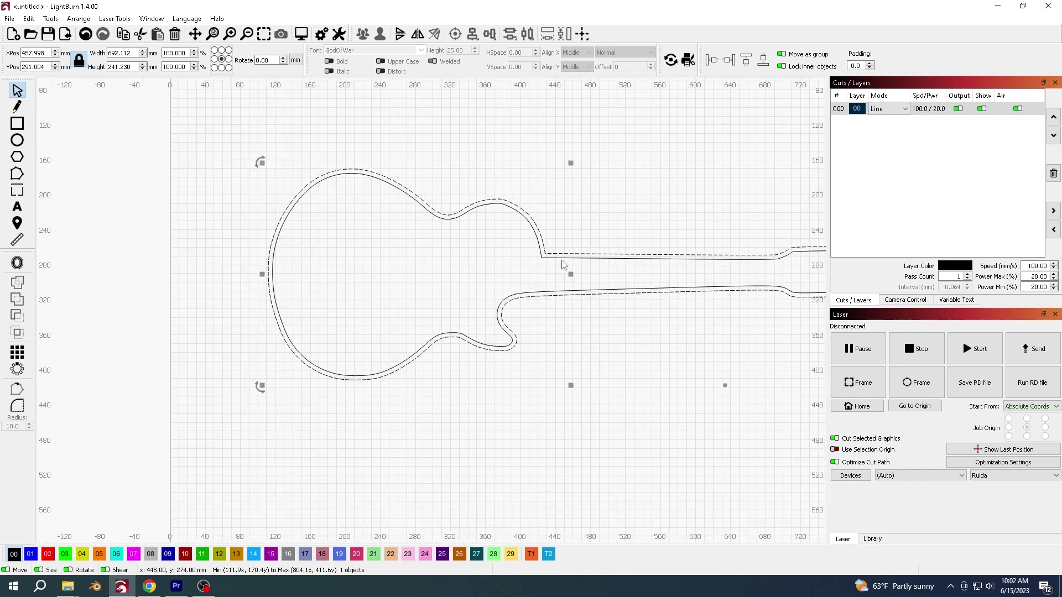
scroll(563, 264, down, 3)
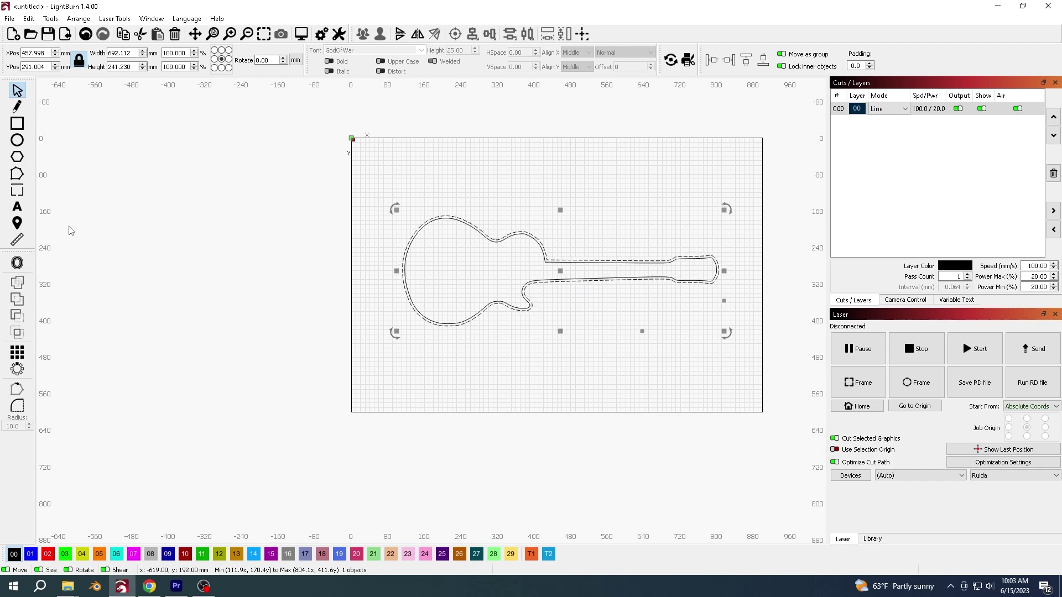
click(17, 263)
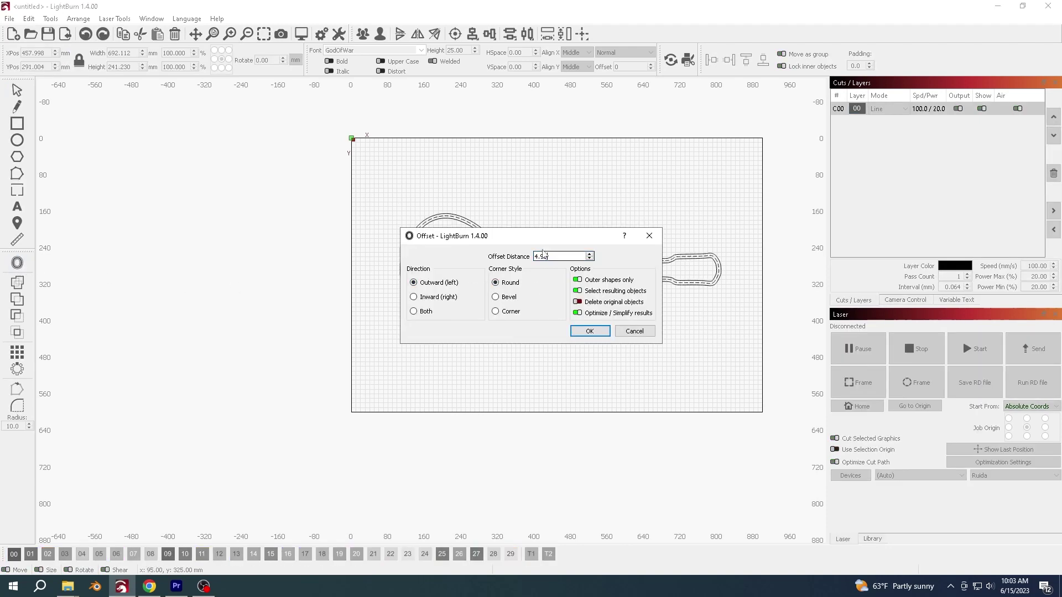
drag(535, 241, 212, 225)
scroll(268, 239, up, 9)
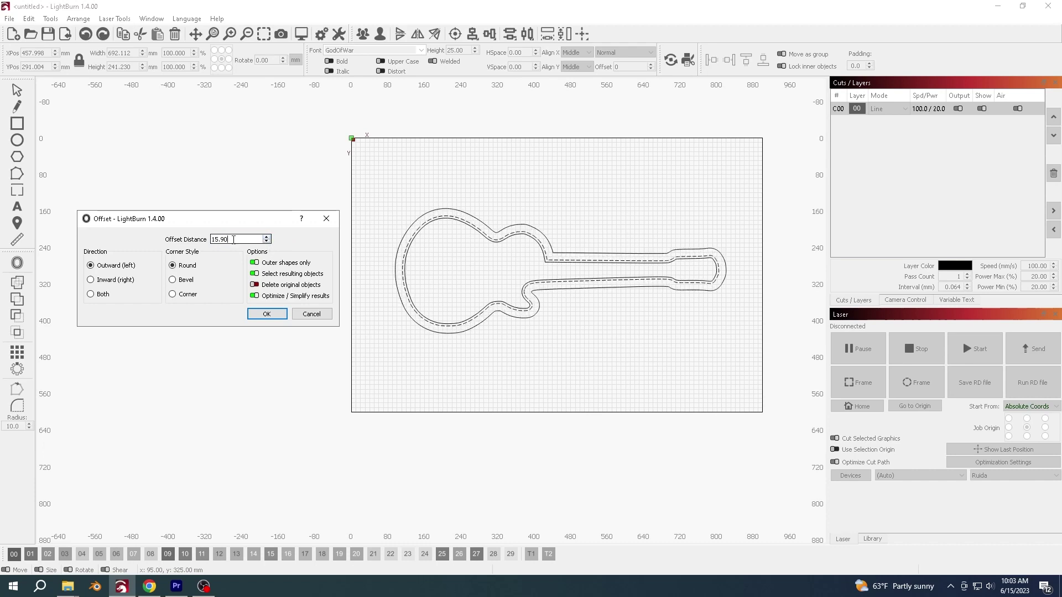
drag(233, 239, 210, 244)
click(268, 314)
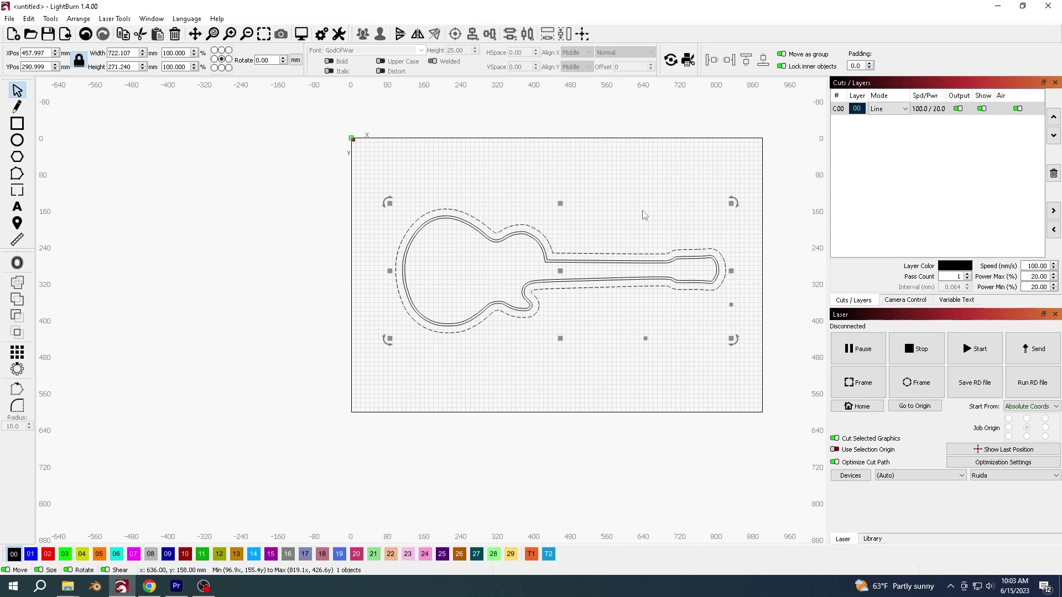
Move all three guitar outlines together to the upper part of the work area, centred at about X 440, Y 158 mm
drag(611, 215, 435, 323)
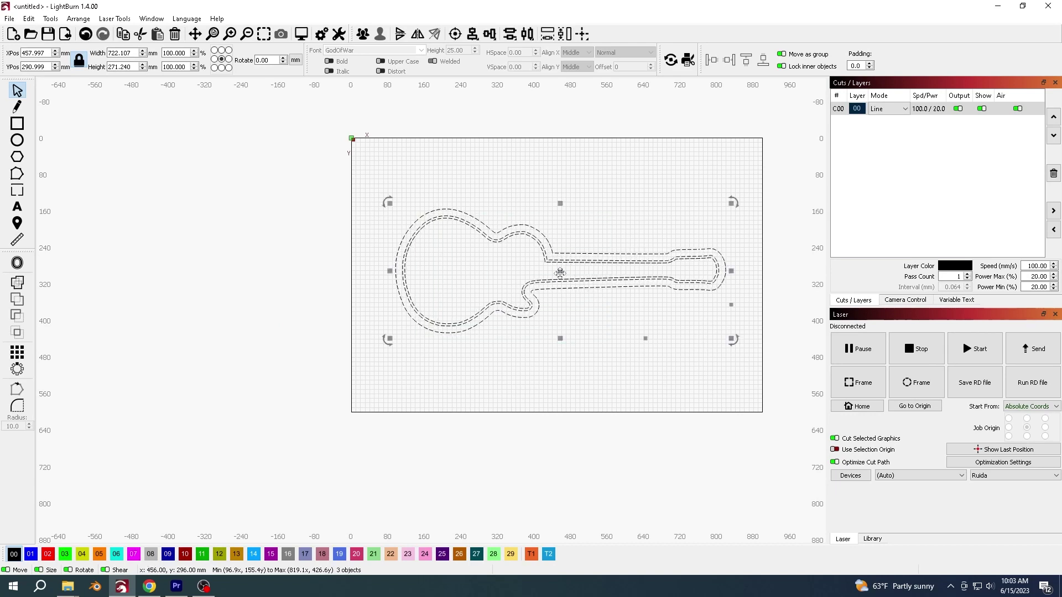
drag(558, 271, 566, 227)
click(86, 169)
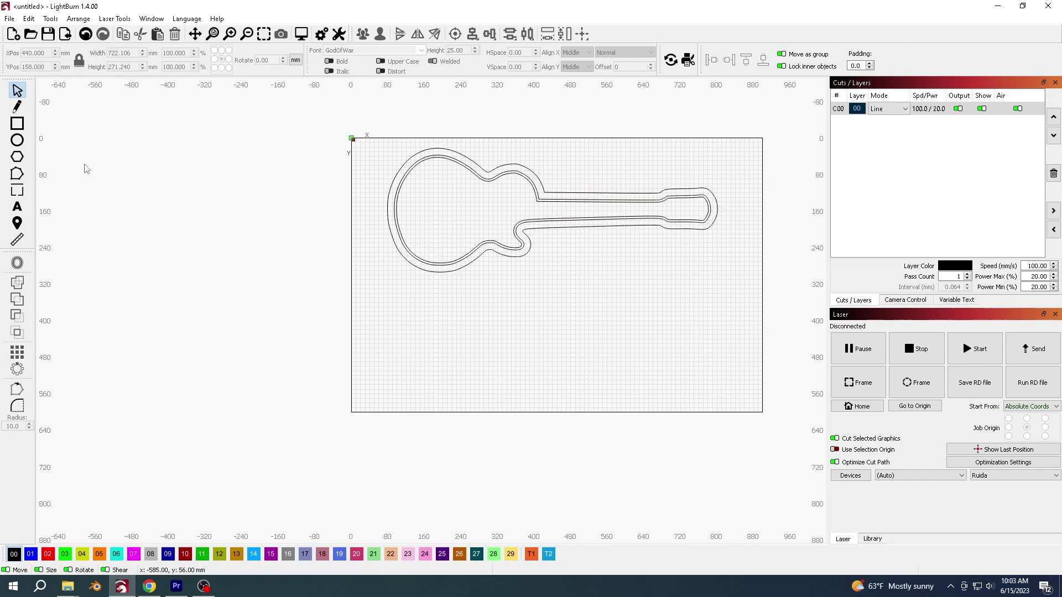
Draw a circle about 17 mm in diameter inside the guitar body, near its rounded end opposite the neck
click(17, 141)
scroll(386, 215, up, 2)
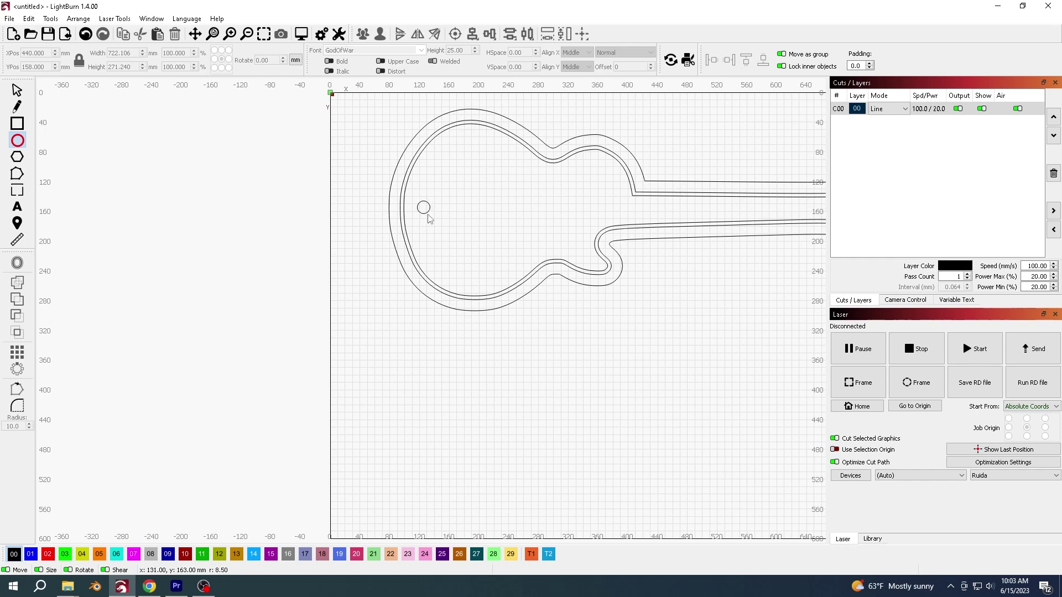
drag(430, 219, 430, 219)
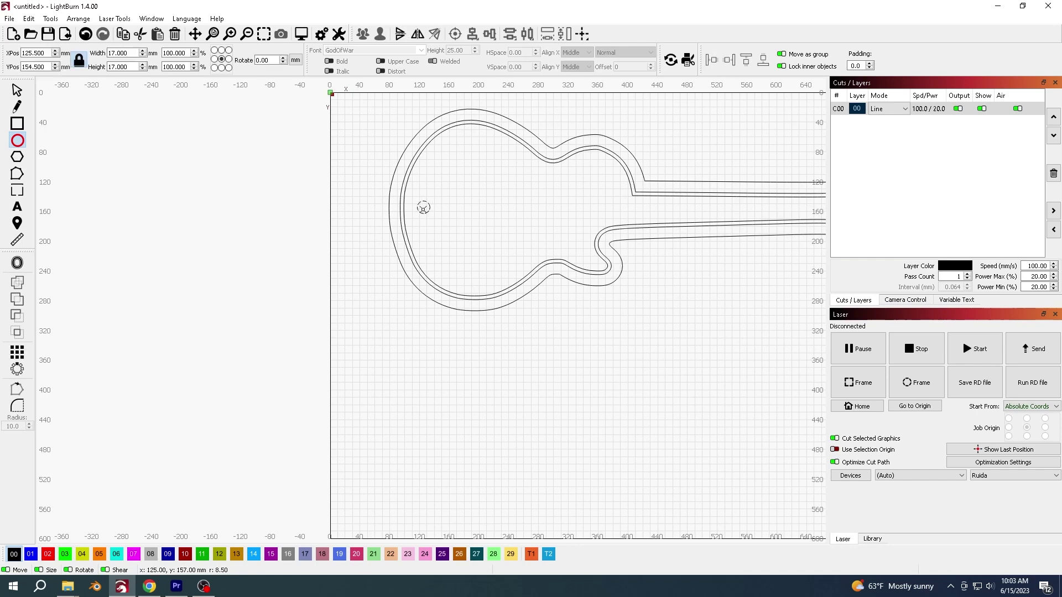
click(16, 90)
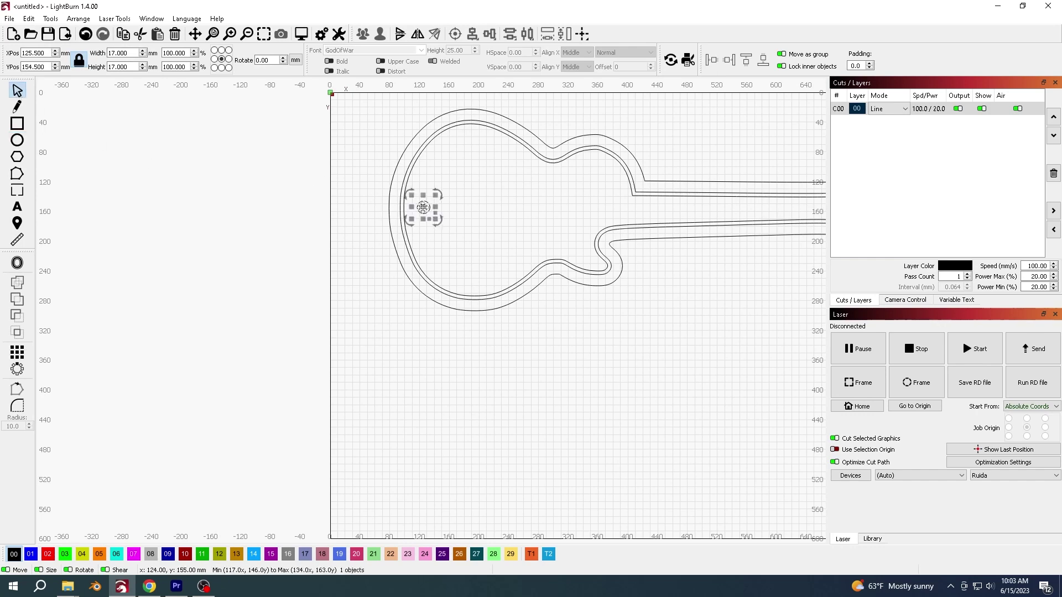
Move the small circle onto the guitar outlines at the body's rounded end, centred at about X 97, Y 158 mm
drag(423, 208, 403, 208)
scroll(403, 212, up, 6)
scroll(403, 212, up, 2)
scroll(405, 218, down, 8)
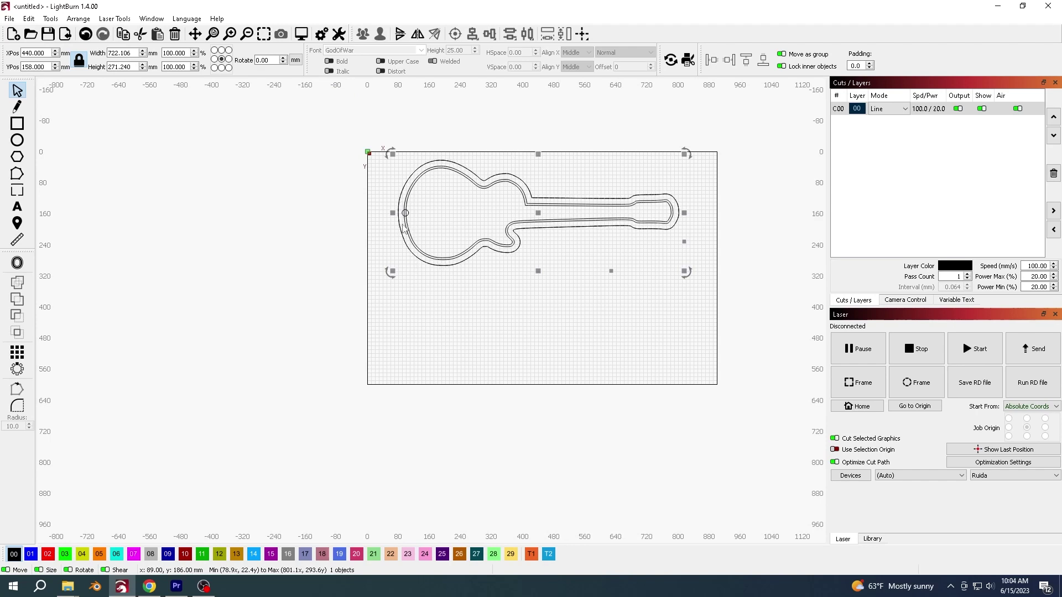
scroll(403, 228, up, 5)
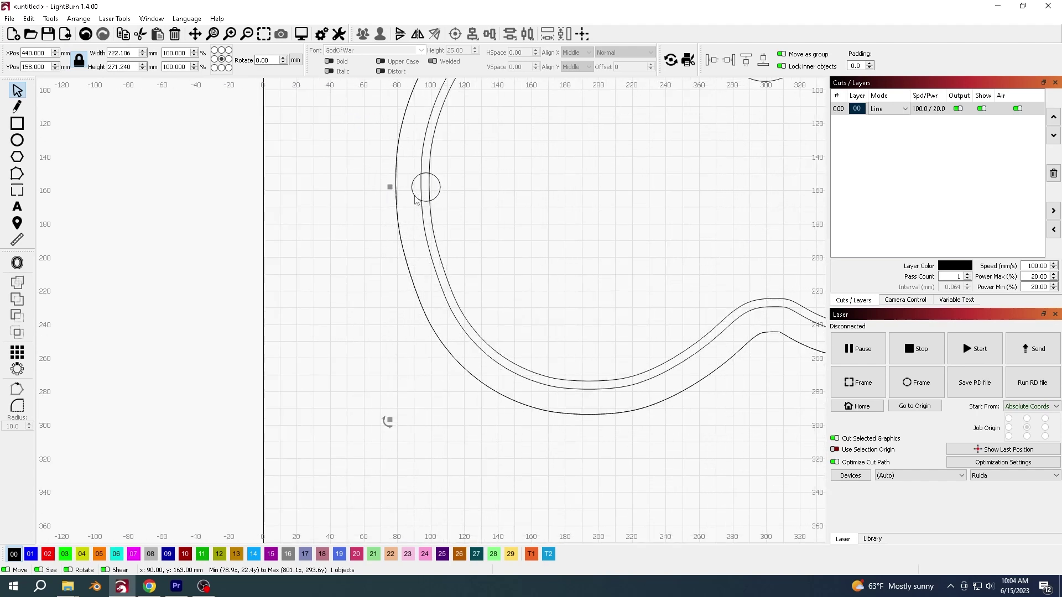
Place a copy of the outer guitar outline with the small circle below the original, rotated 180 degrees and nested close to it
scroll(416, 200, down, 5)
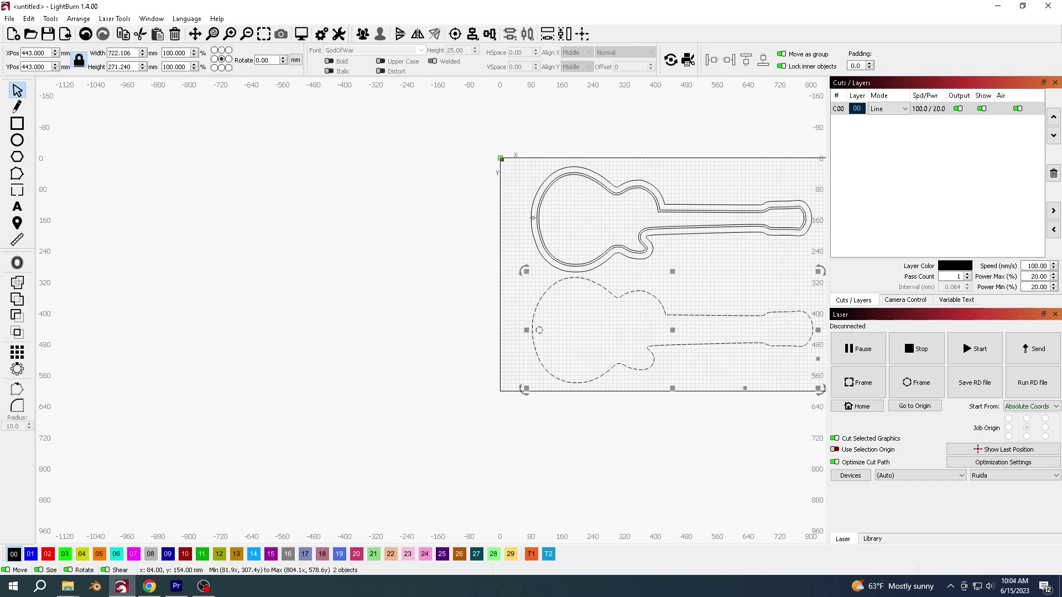
scroll(772, 269, down, 3)
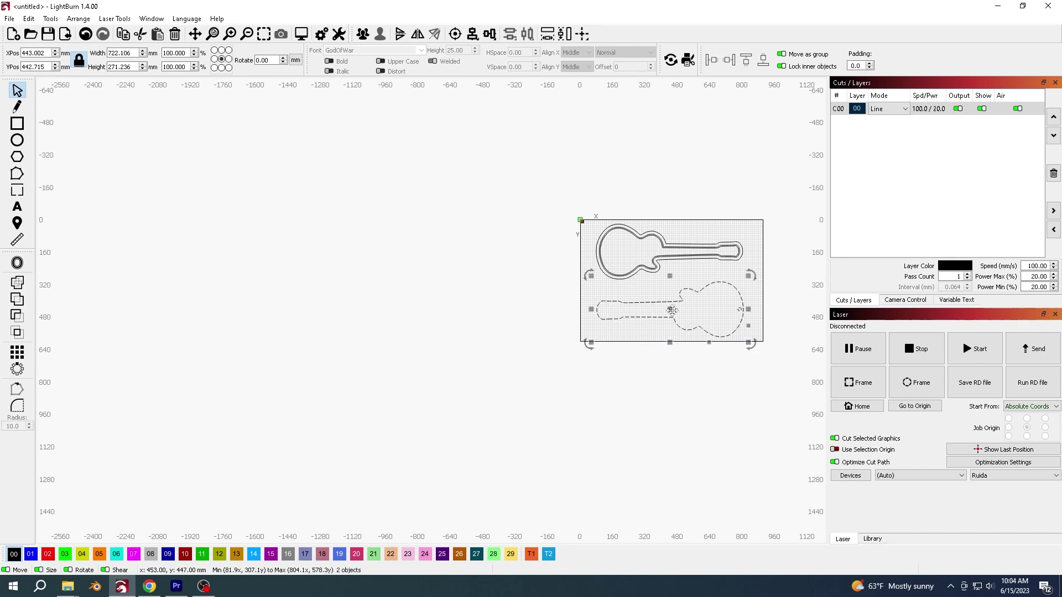
key(ctrl+a)
scroll(652, 272, up, 2)
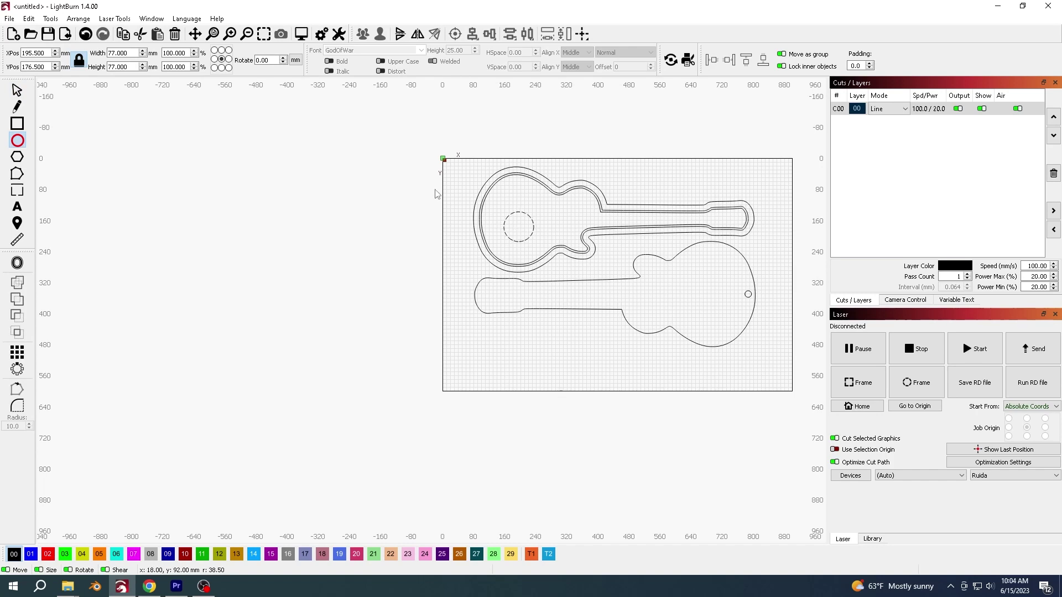
Add a 77 mm circle in the upper guitar body at X 231, Y 158 mm and offset it outward by 4.9 mm, keeping the original
click(17, 90)
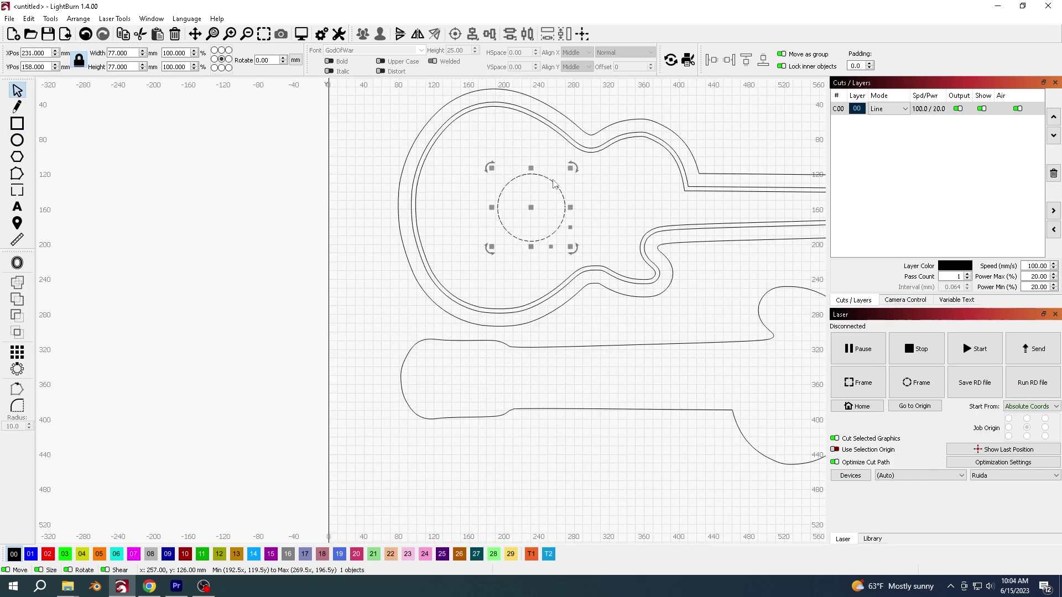
click(17, 263)
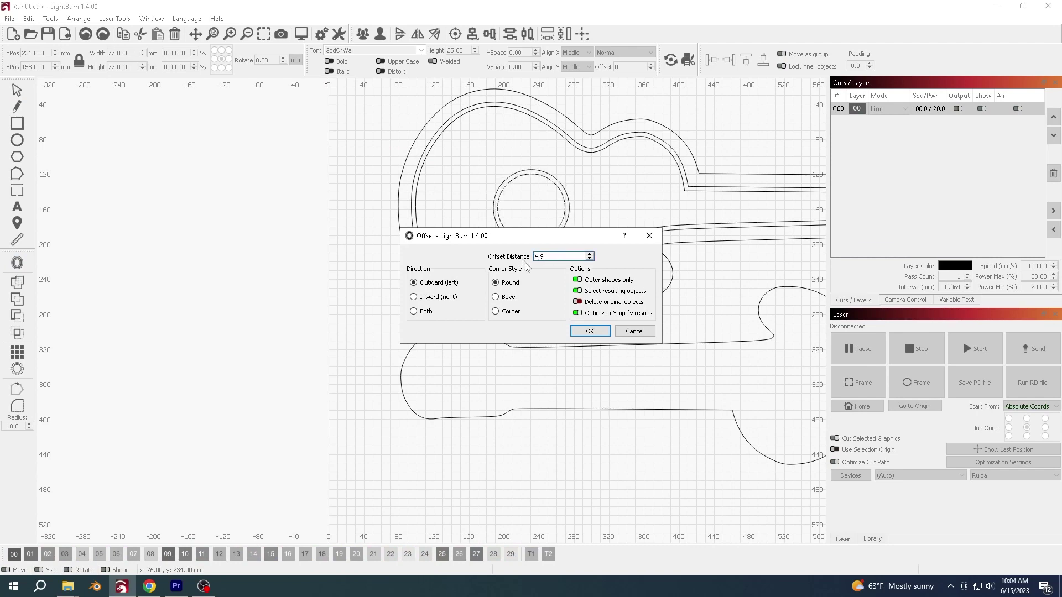
click(588, 332)
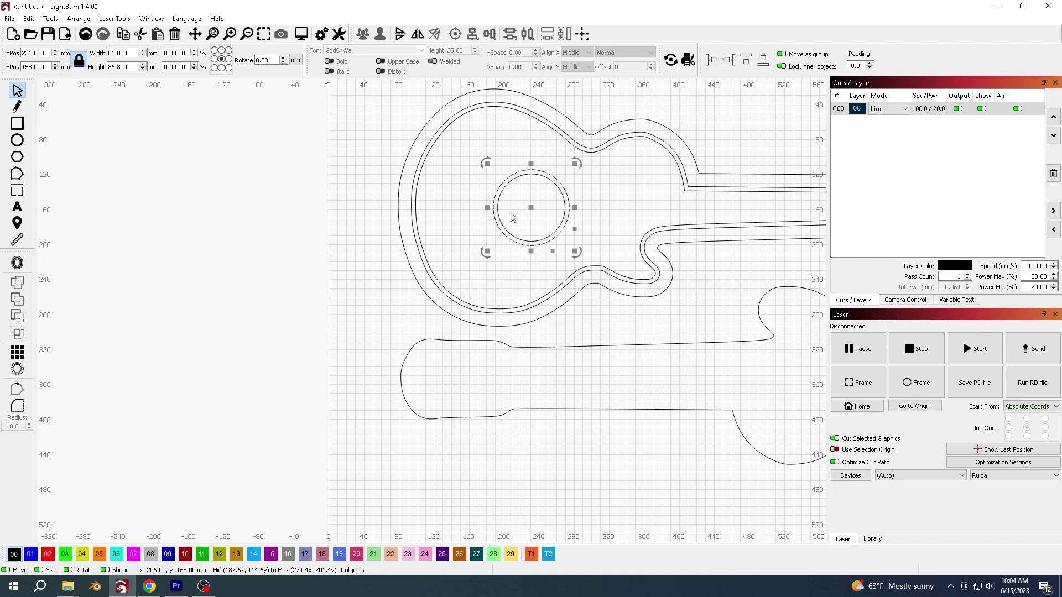
scroll(523, 221, down, 3)
middle_drag(599, 253, 424, 275)
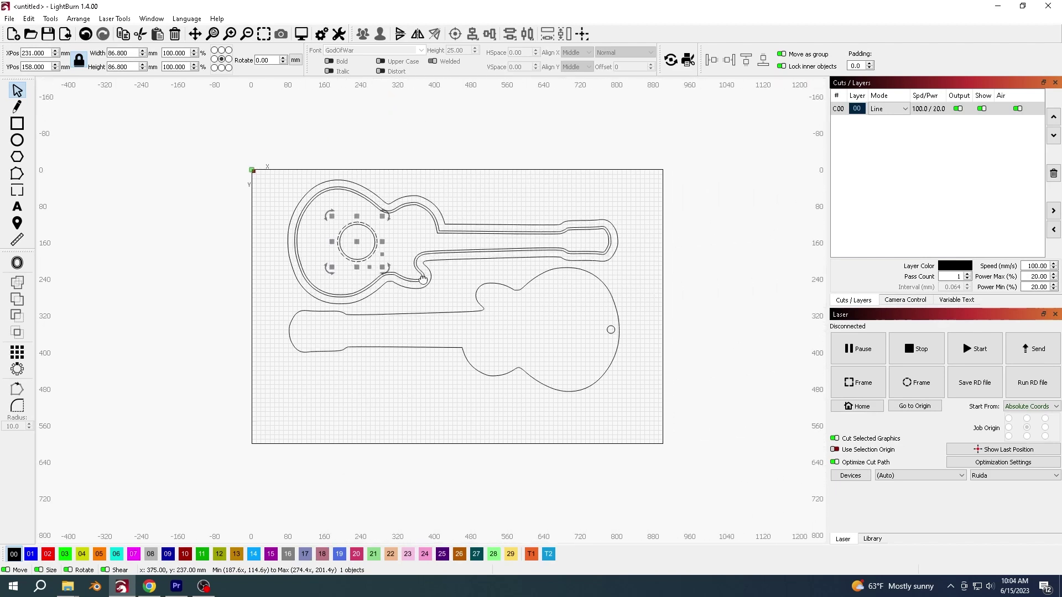
scroll(452, 297, up, 2)
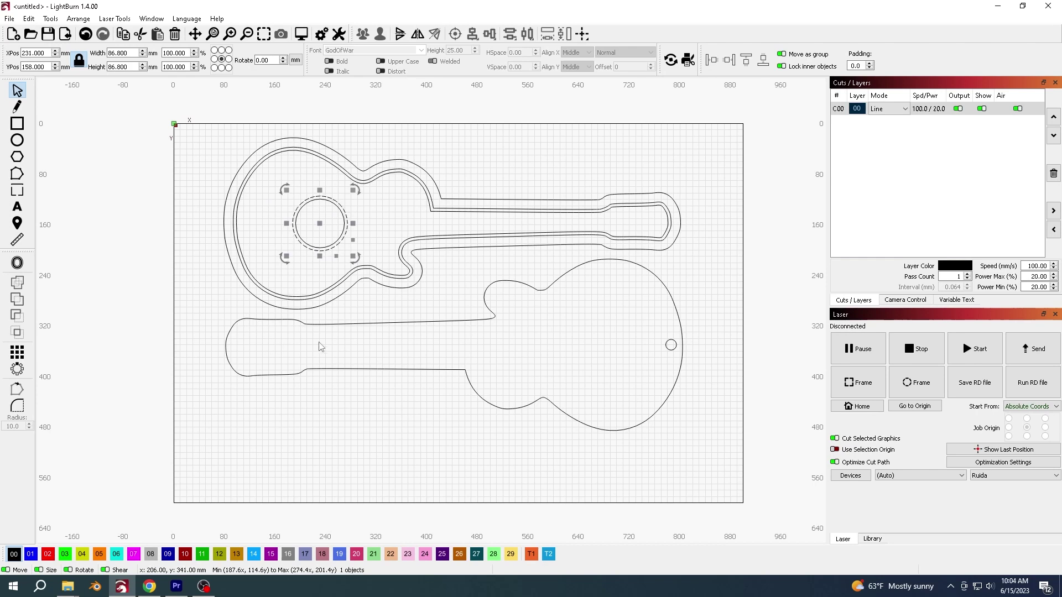